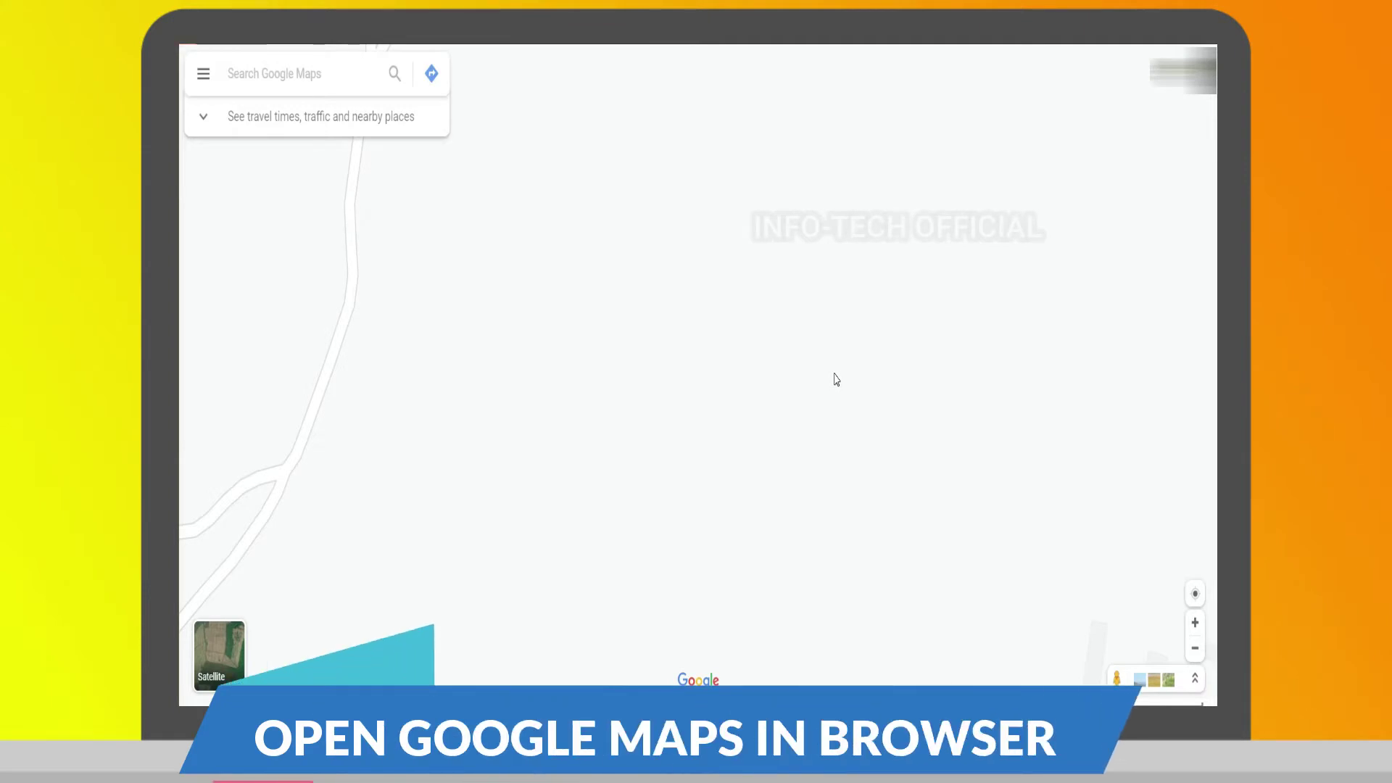
# Step: Open the Maps side menu and choose the option to add a missing place
pyautogui.click(203, 72)
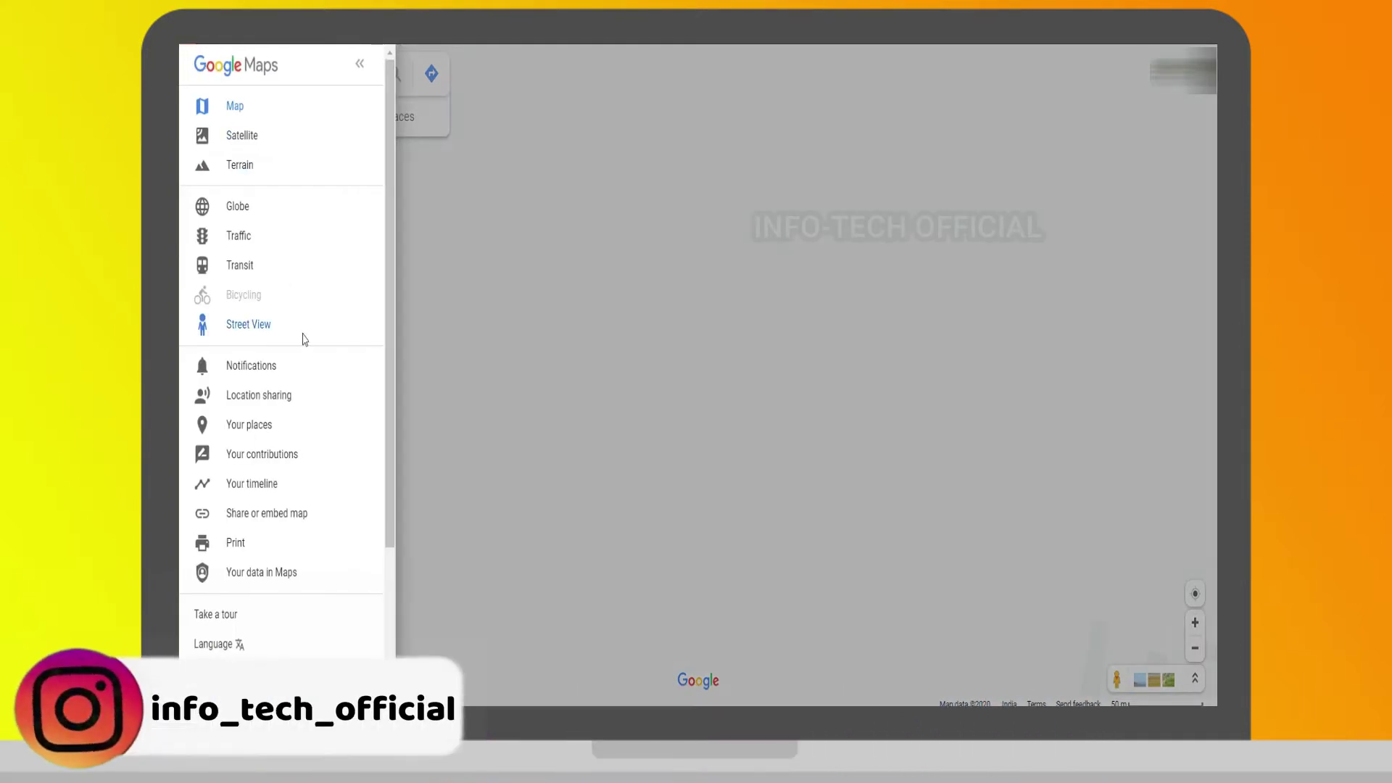
pyautogui.scroll(-3, 303, 340)
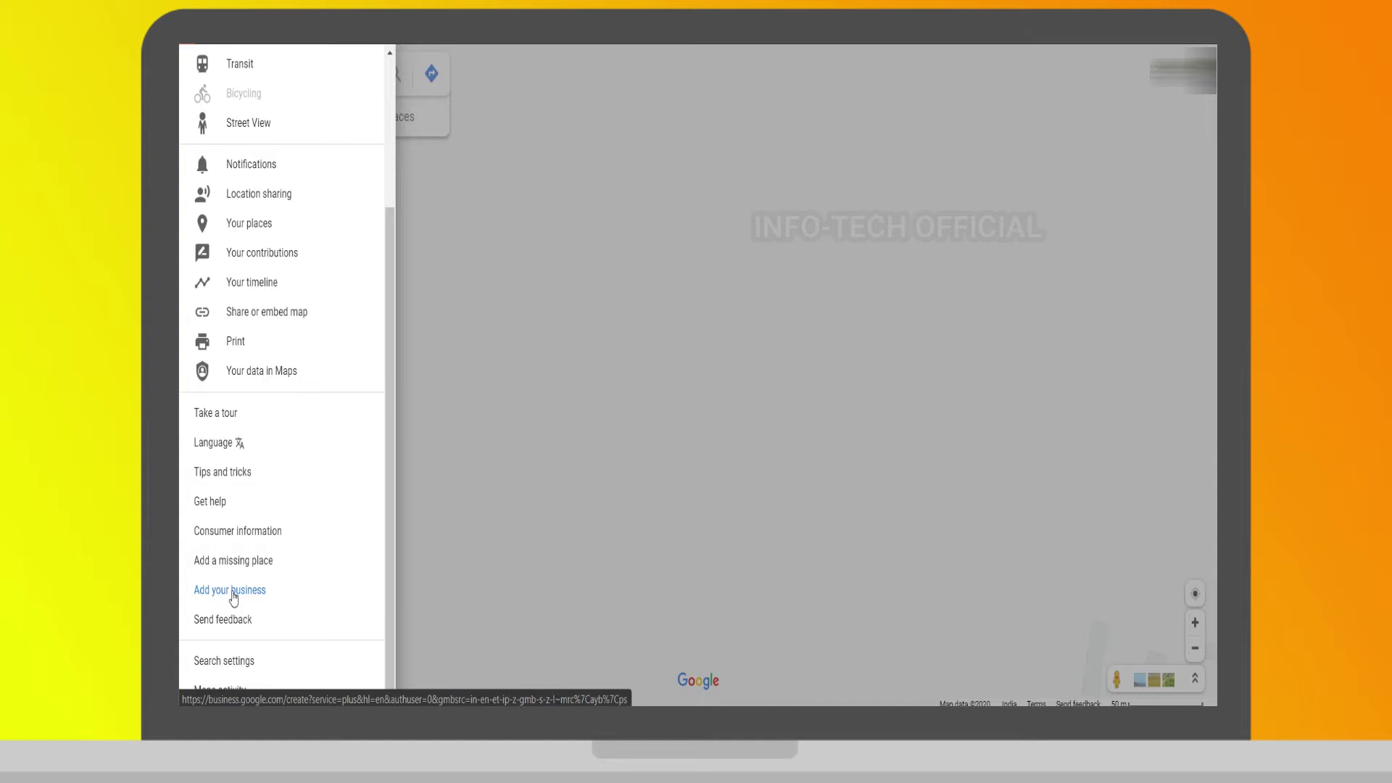
pyautogui.click(262, 562)
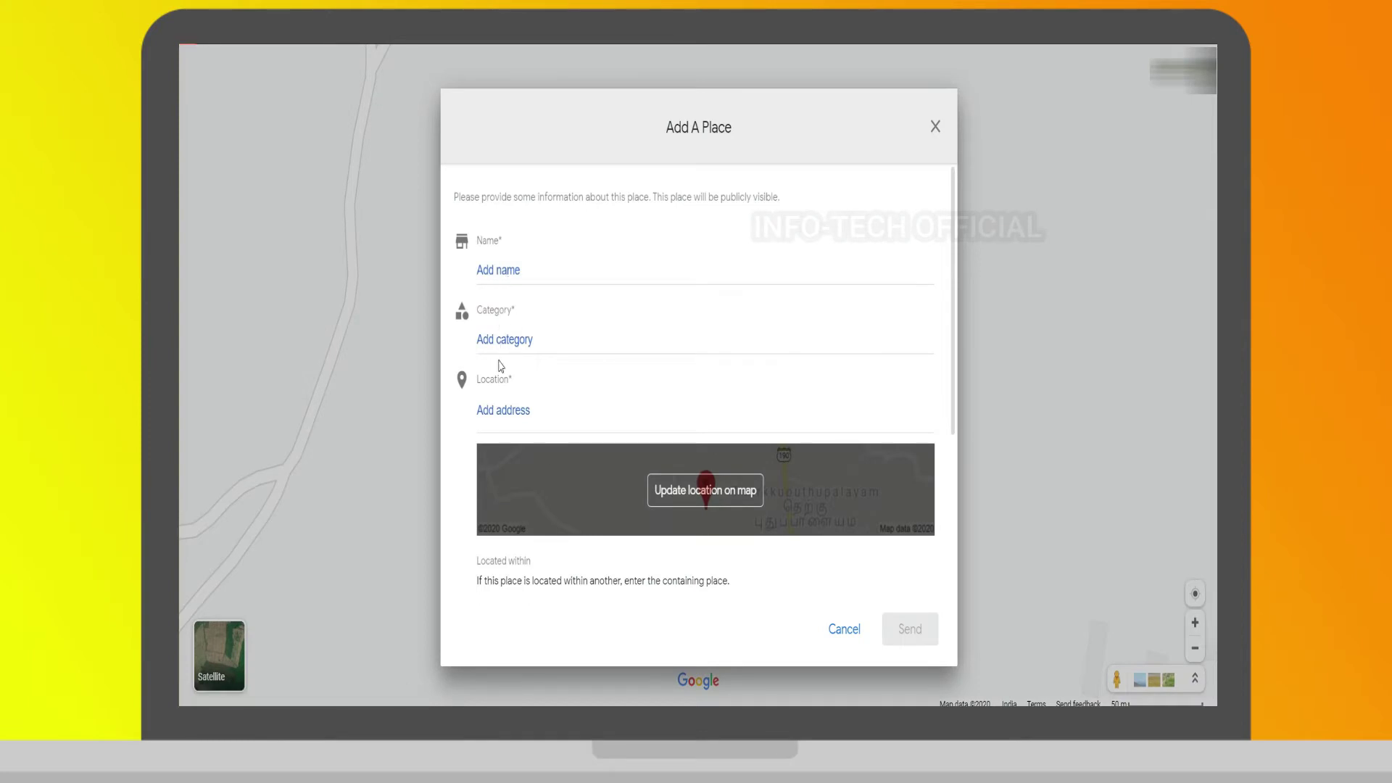
# Step: Expand the phone, hours and website fields in Add A Place, then open the location map
pyautogui.scroll(-3, 646, 424)
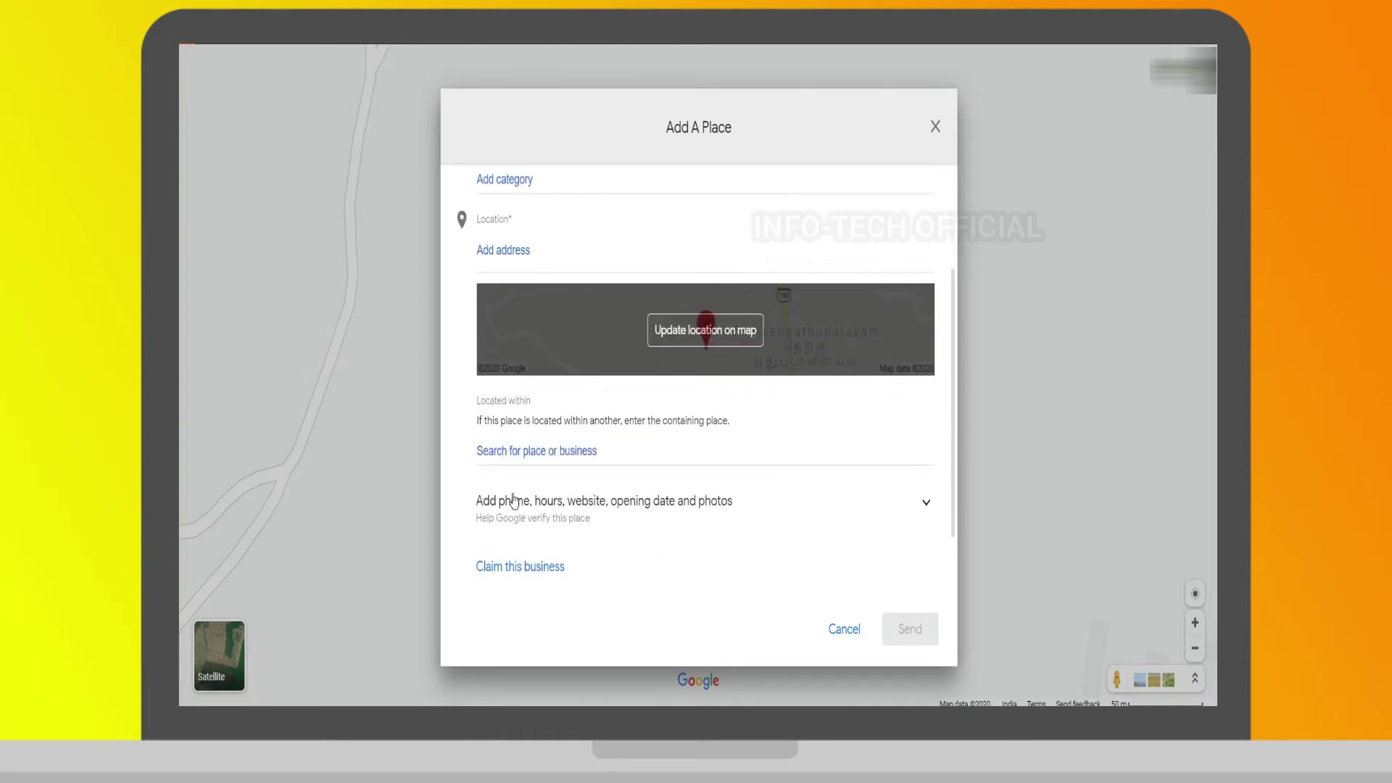
pyautogui.click(646, 424)
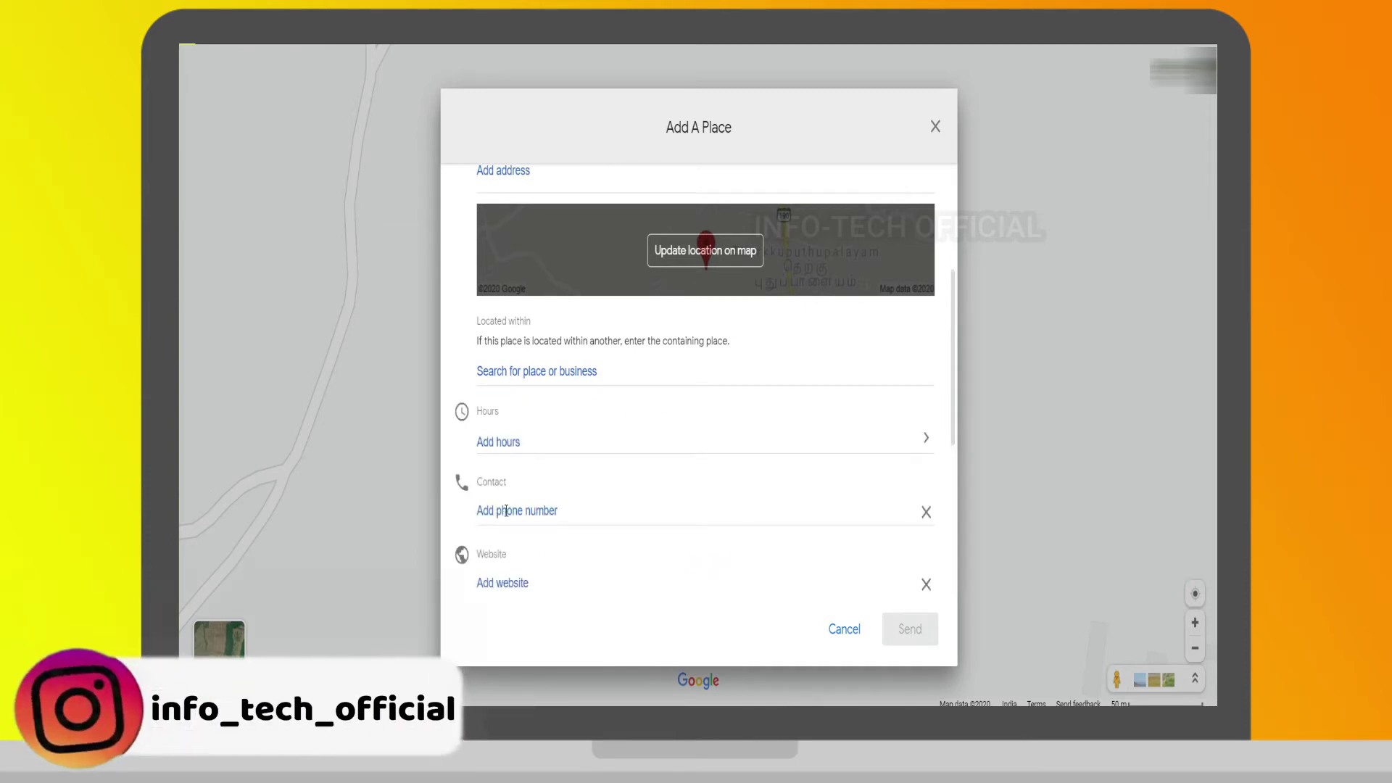
pyautogui.scroll(-3, 526, 439)
pyautogui.scroll(6, 640, 404)
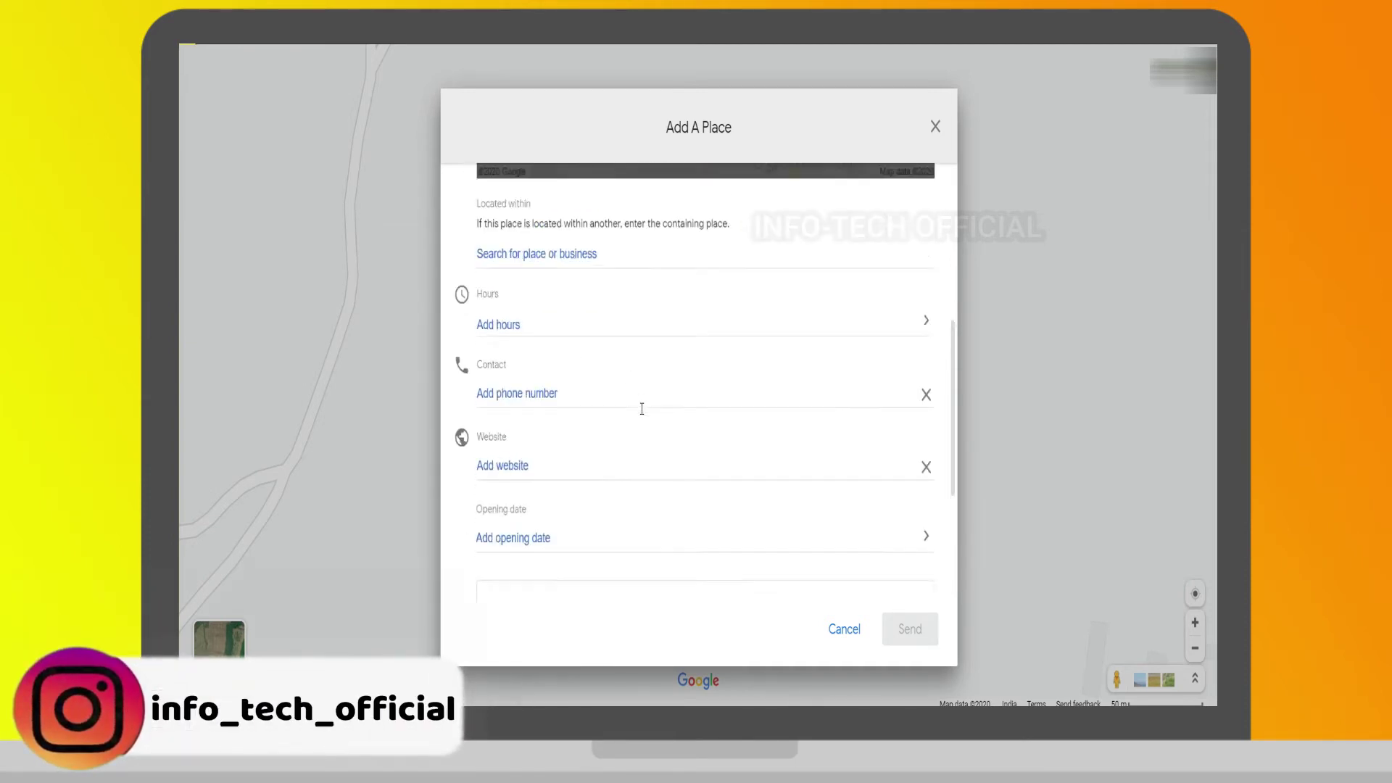
pyautogui.click(501, 270)
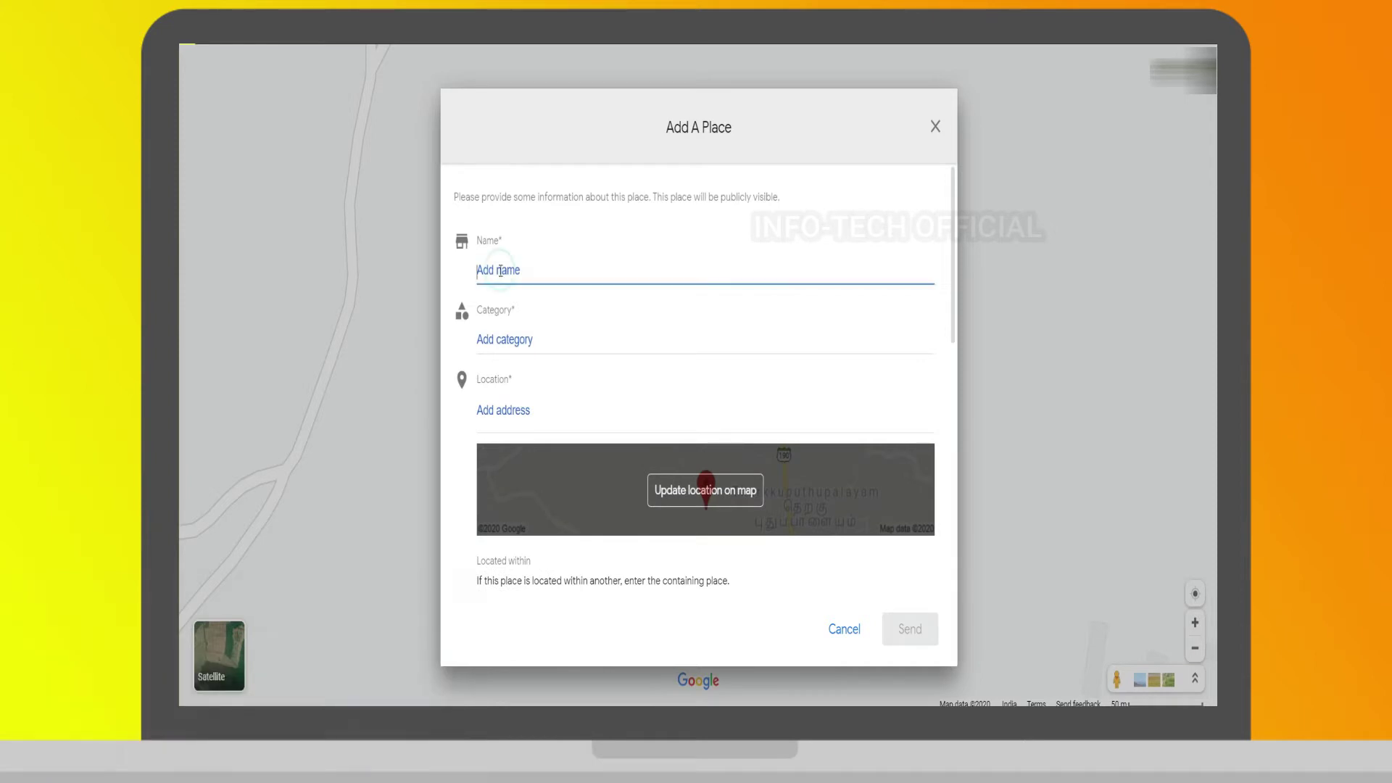
pyautogui.click(705, 490)
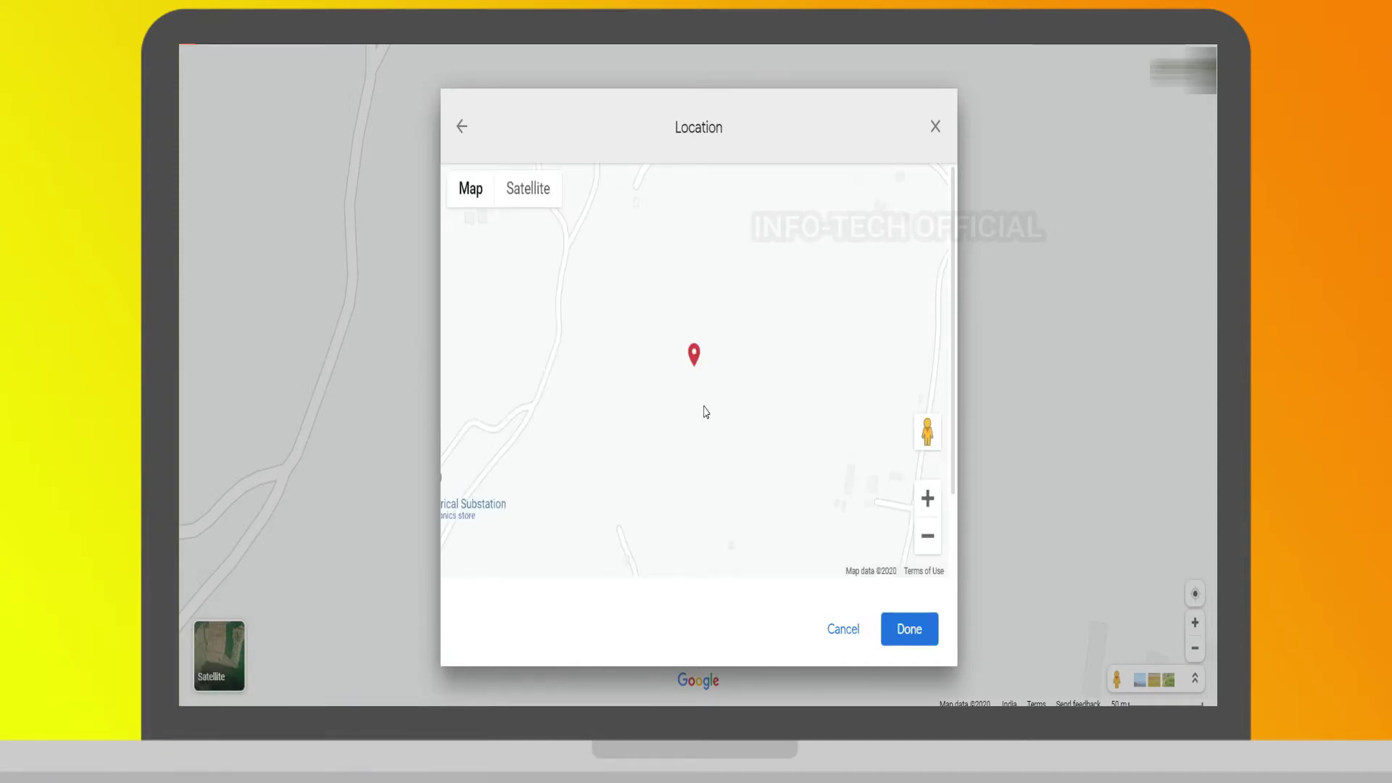
# Step: Pan around the pin and switch the location map to Satellite view
pyautogui.moveTo(788, 423)
pyautogui.mouseDown()
pyautogui.moveTo(770, 478)
pyautogui.moveTo(757, 401)
pyautogui.moveTo(780, 432)
pyautogui.moveTo(730, 414)
pyautogui.moveTo(755, 441)
pyautogui.moveTo(736, 374)
pyautogui.moveTo(724, 426)
pyautogui.moveTo(656, 497)
pyautogui.moveTo(786, 485)
pyautogui.moveTo(749, 476)
pyautogui.moveTo(850, 414)
pyautogui.moveTo(906, 326)
pyautogui.moveTo(935, 450)
pyautogui.moveTo(786, 494)
pyautogui.moveTo(752, 469)
pyautogui.moveTo(752, 357)
pyautogui.moveTo(748, 396)
pyautogui.moveTo(633, 317)
pyautogui.mouseUp()
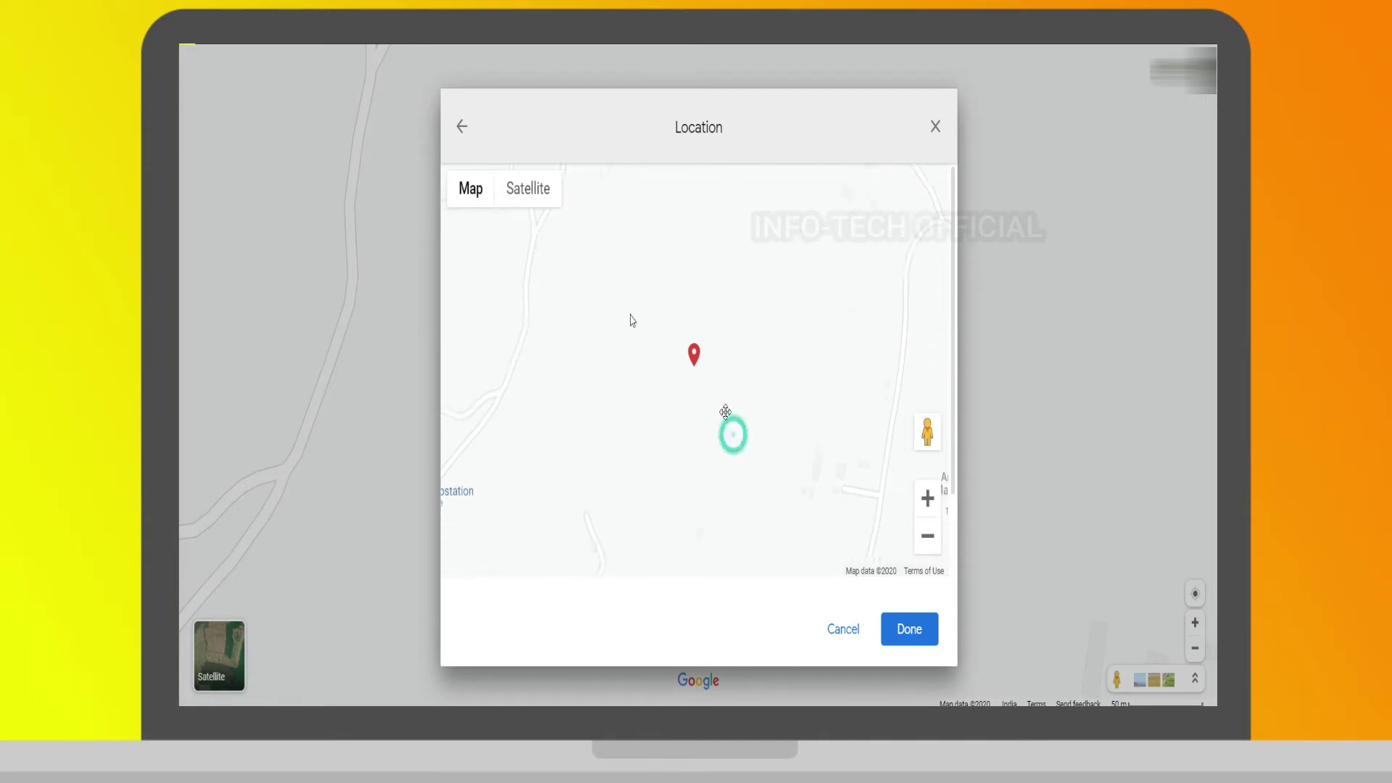
pyautogui.click(532, 188)
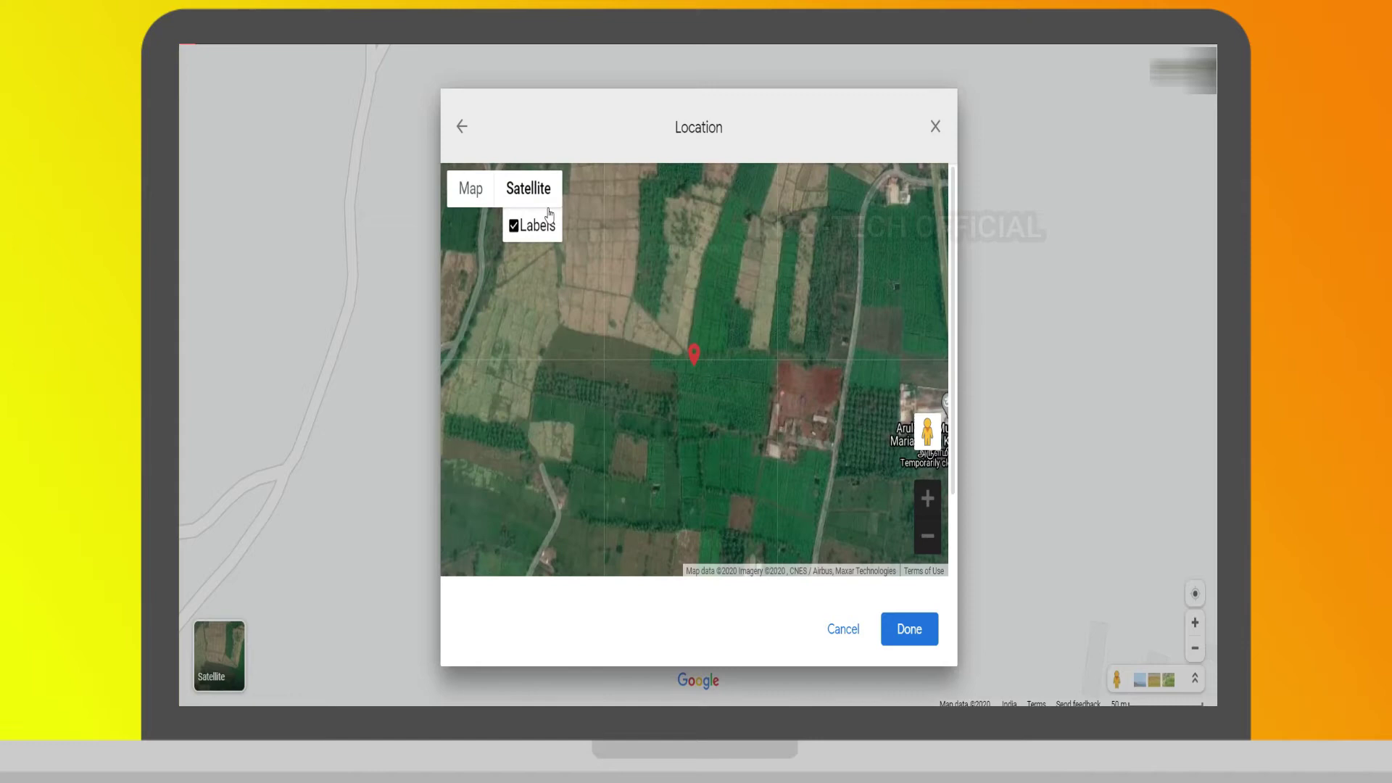
# Step: Zoom in and pan the satellite imagery until the pin sits on the road beside the red-earth compound
pyautogui.moveTo(666, 425); pyautogui.dragTo(688, 377)
pyautogui.scroll(2, 696, 381)
pyautogui.moveTo(801, 434); pyautogui.dragTo(709, 466)
pyautogui.moveTo(715, 389)
pyautogui.mouseDown()
pyautogui.moveTo(710, 411)
pyautogui.moveTo(701, 384)
pyautogui.mouseUp()
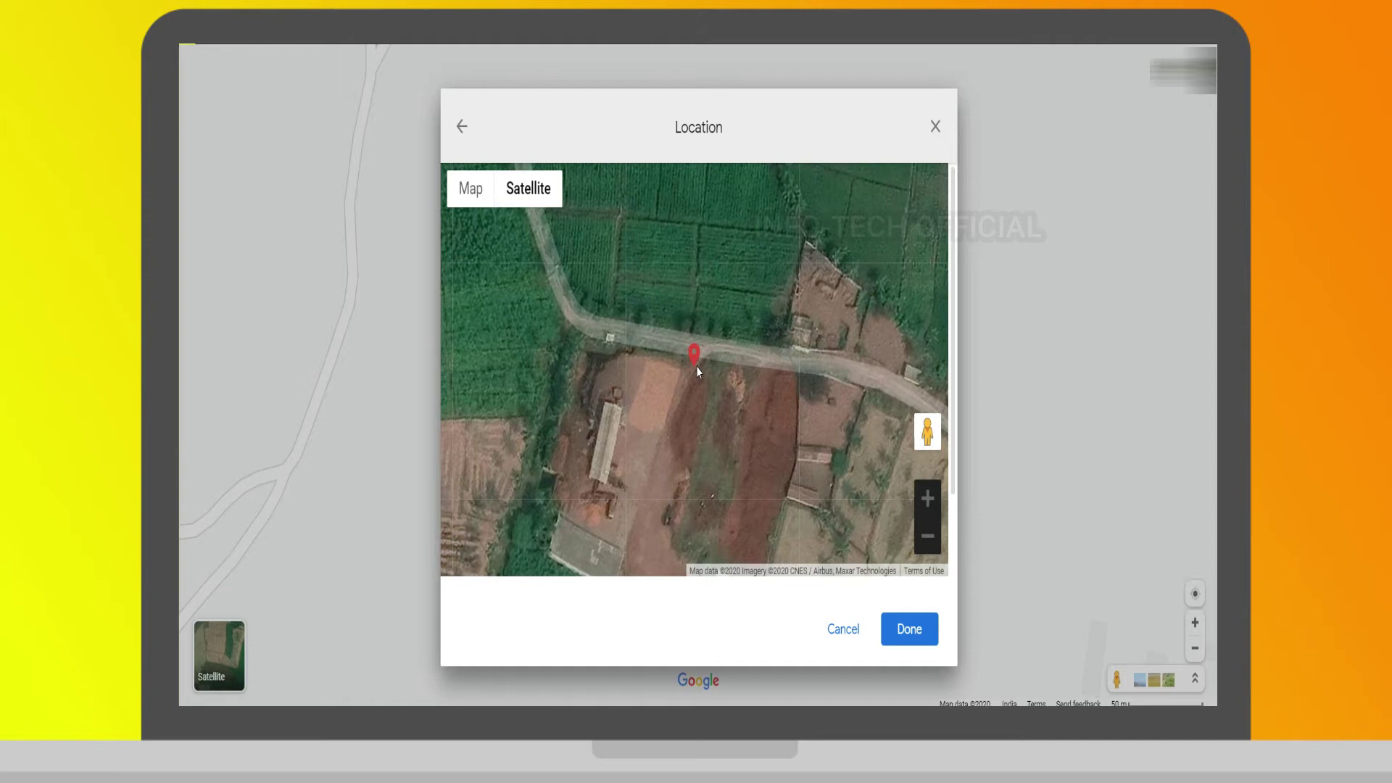
pyautogui.moveTo(694, 363); pyautogui.dragTo(725, 269)
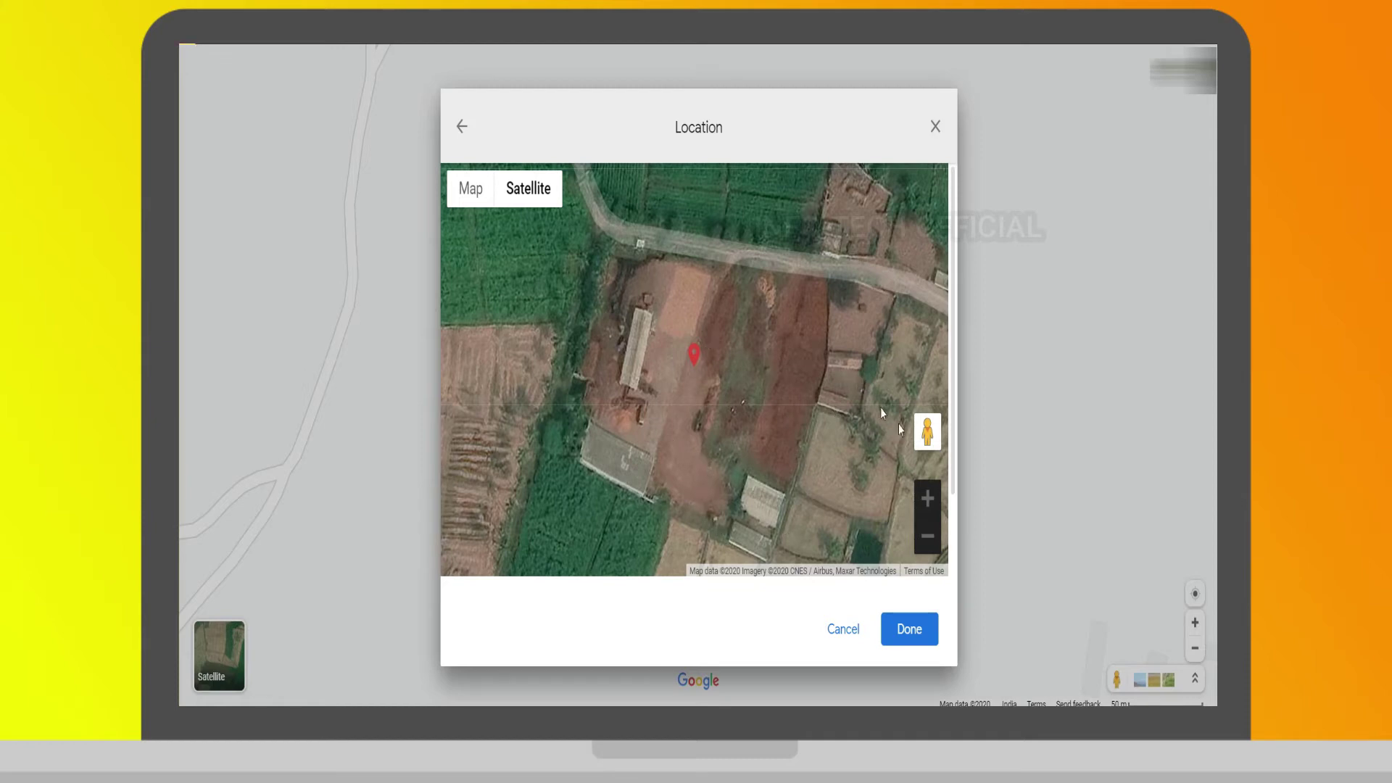
pyautogui.moveTo(739, 425); pyautogui.dragTo(698, 476)
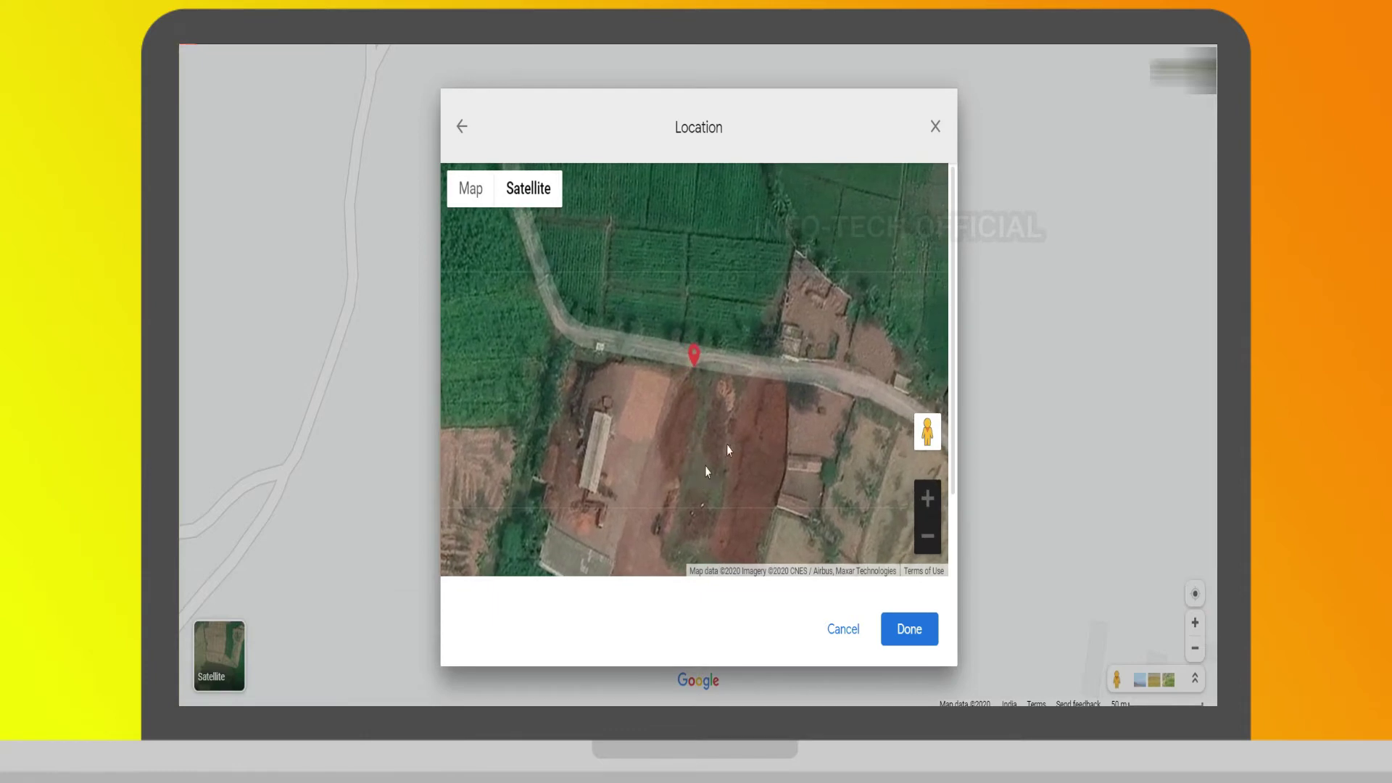
pyautogui.moveTo(690, 393); pyautogui.dragTo(693, 392)
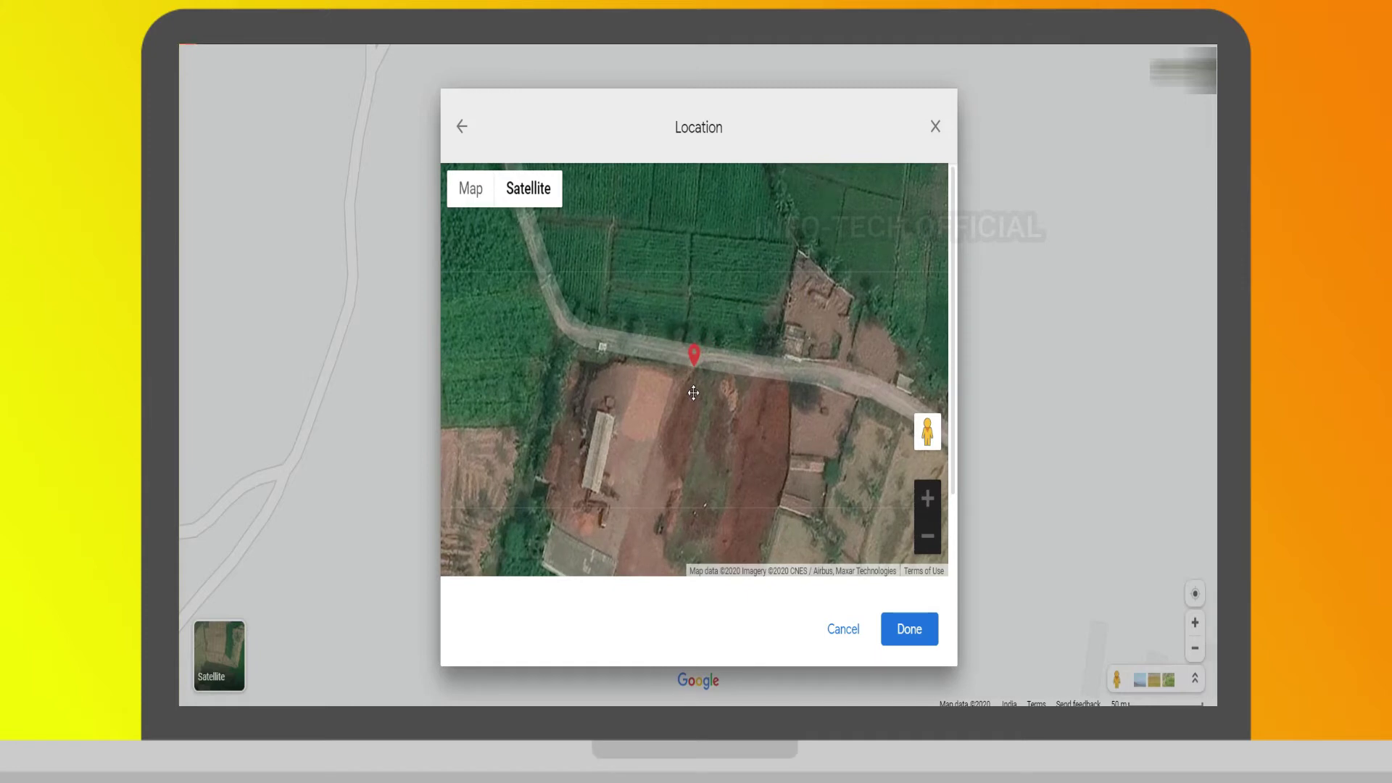
pyautogui.moveTo(695, 396); pyautogui.dragTo(692, 397)
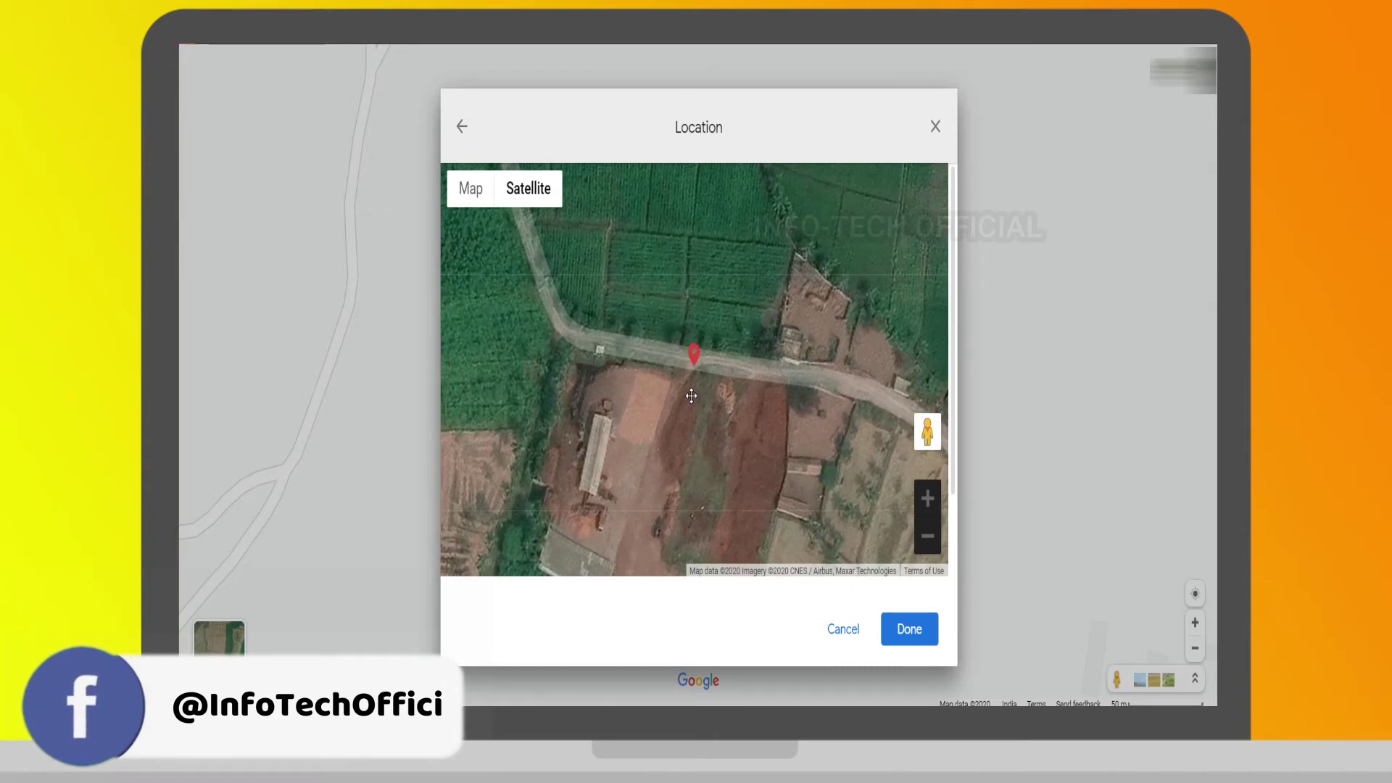
pyautogui.moveTo(691, 395); pyautogui.dragTo(691, 397)
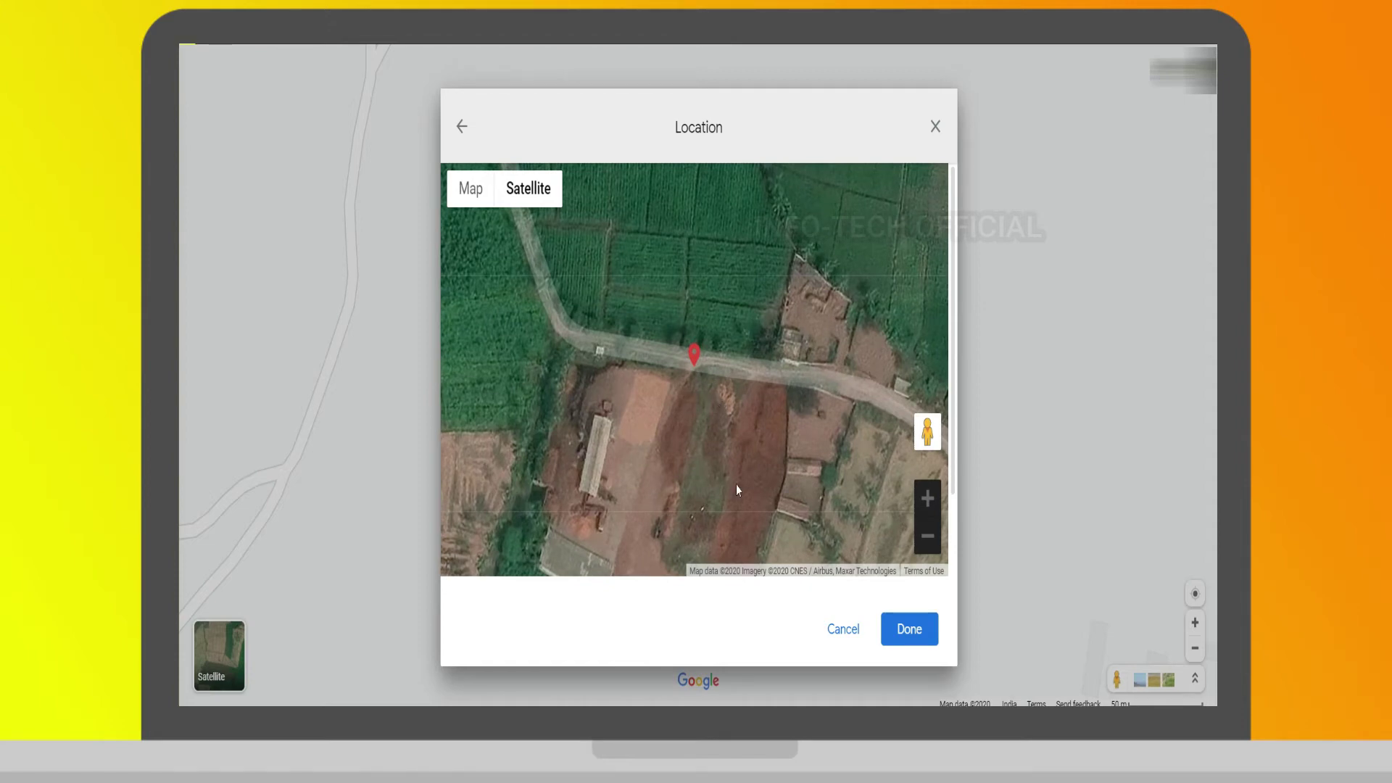
# Step: Confirm the pin and save 7:30 AM–7:30 PM hours for each open day through Saturday
pyautogui.click(892, 634)
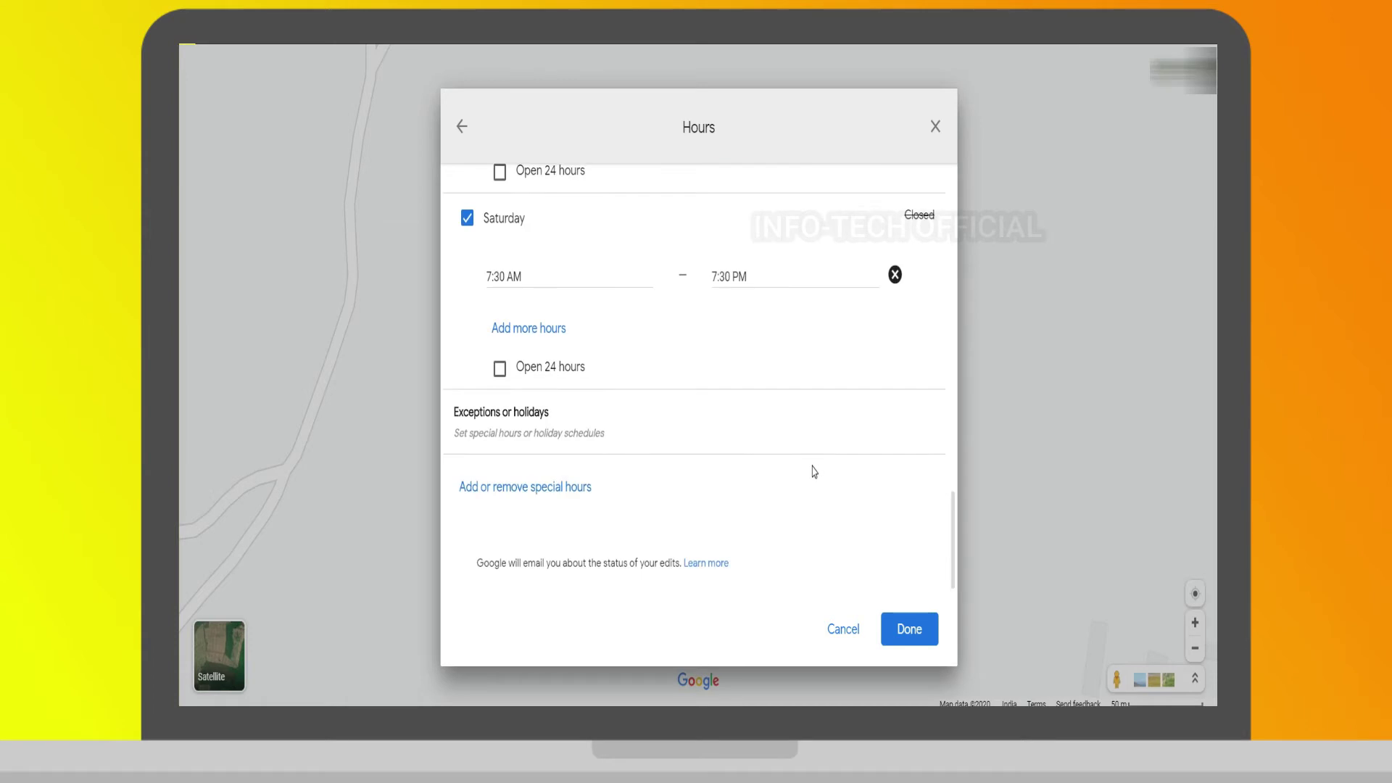
pyautogui.scroll(10, 814, 473)
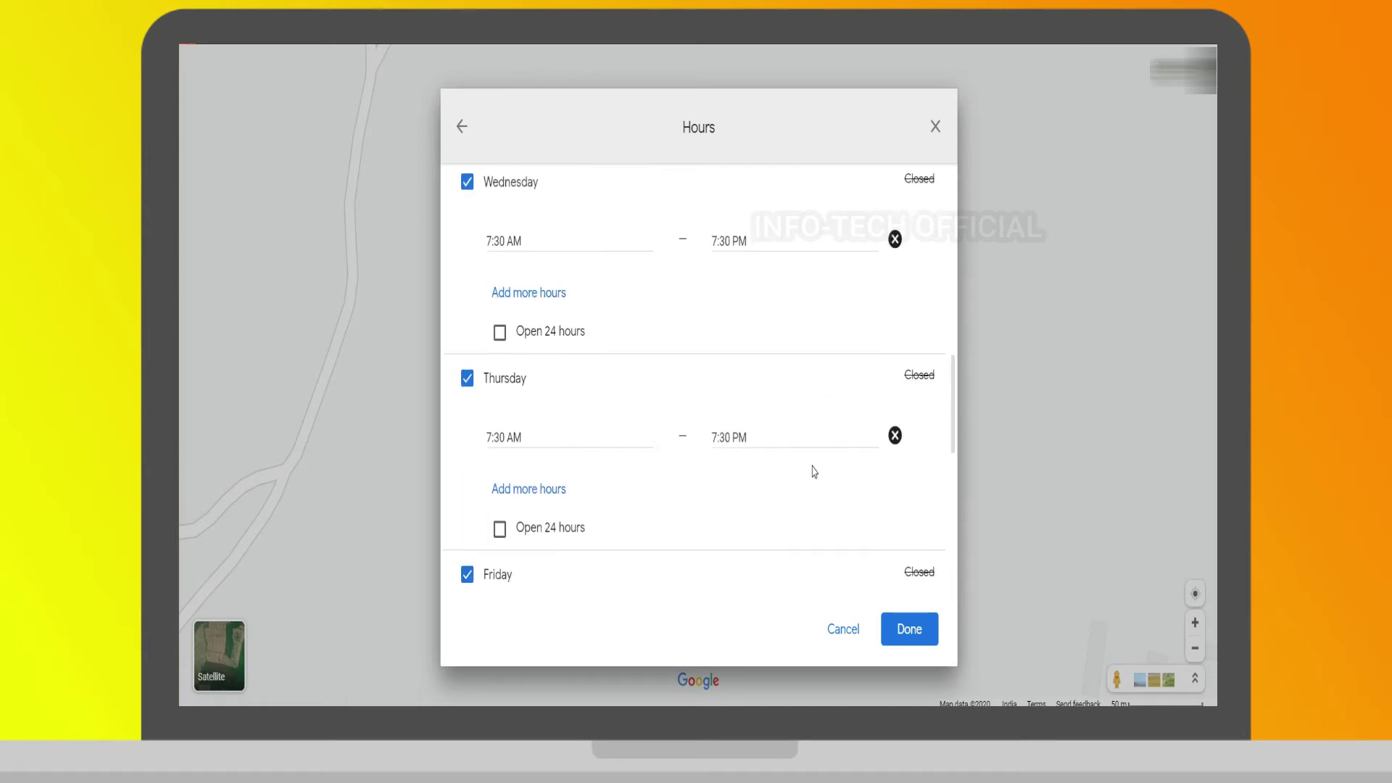
pyautogui.scroll(-6, 814, 472)
pyautogui.scroll(-5, 814, 472)
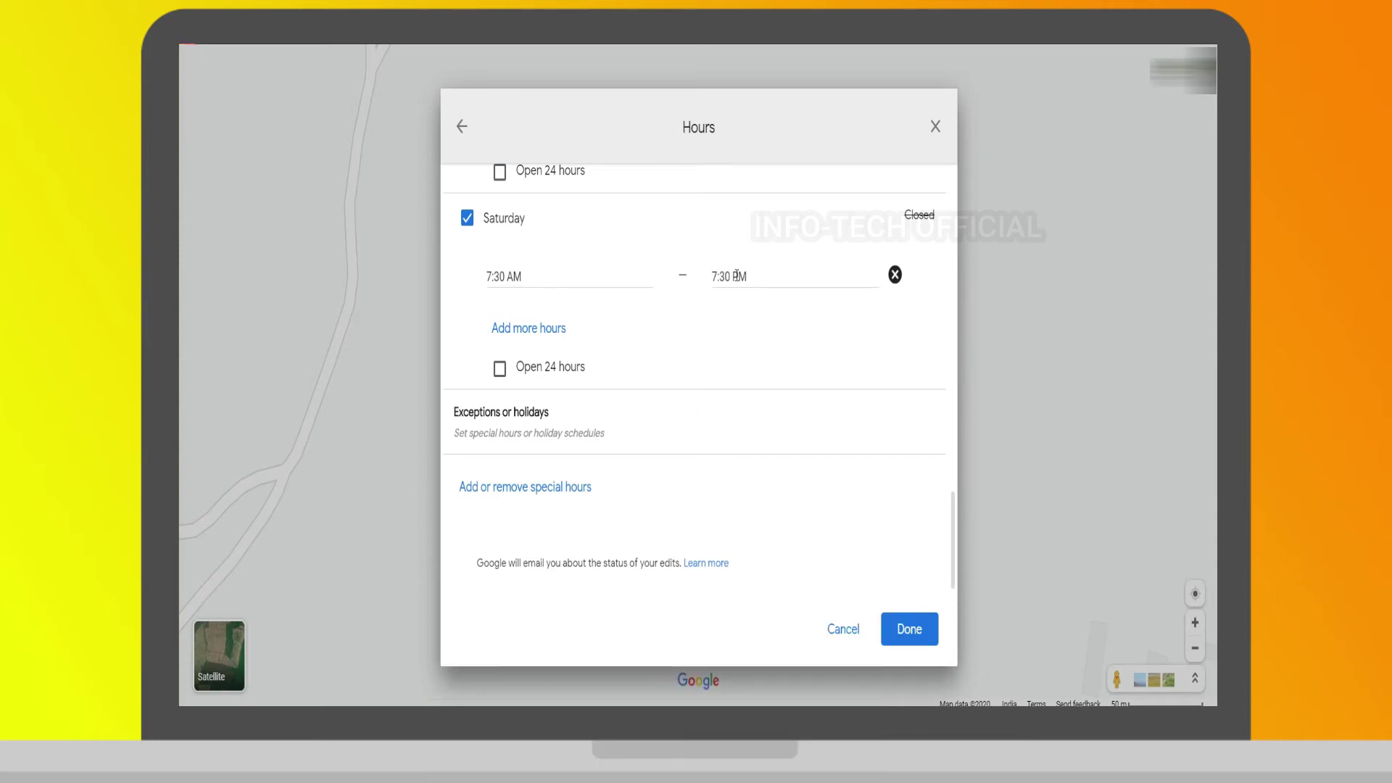
pyautogui.click(907, 630)
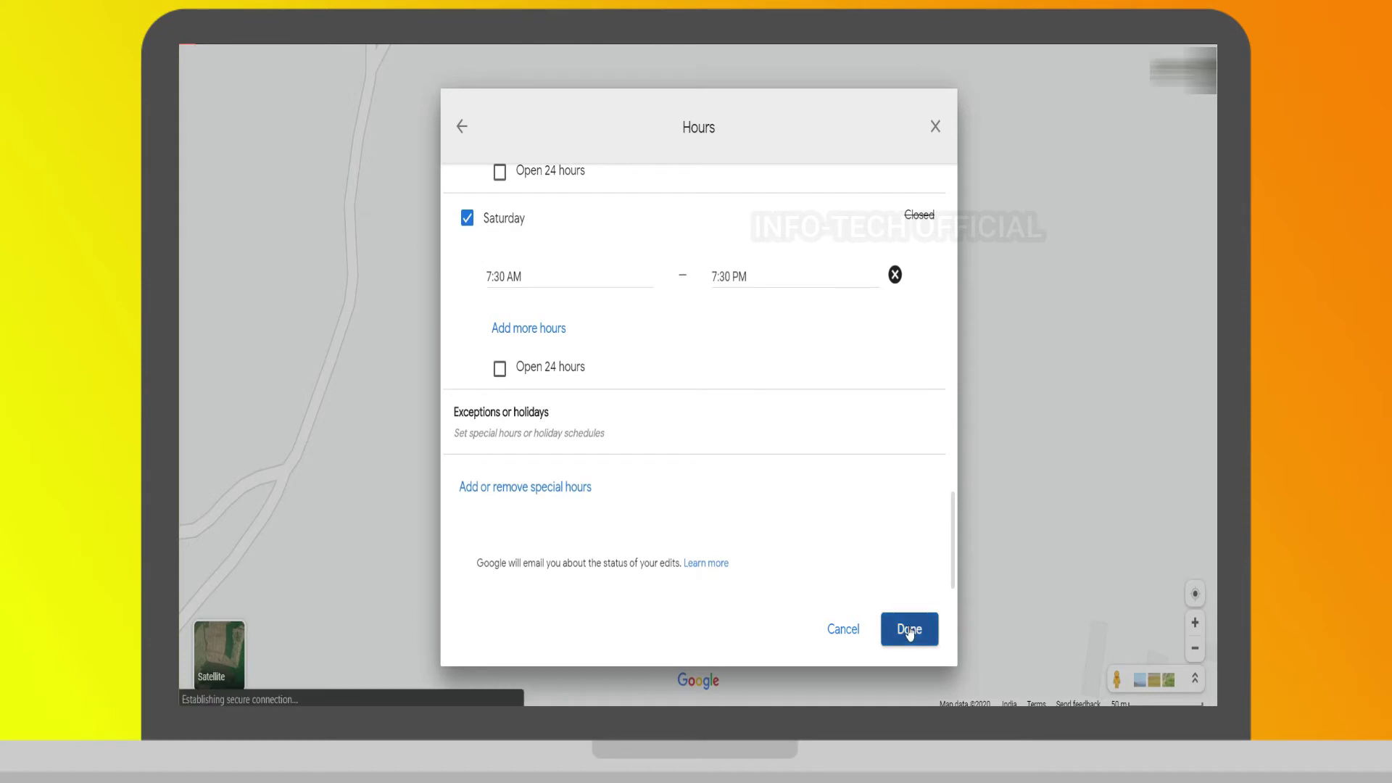
# Step: Enter the place's contact phone number, then move to the website field and scroll to Send
pyautogui.click(511, 206)
pyautogui.write('9876543210')
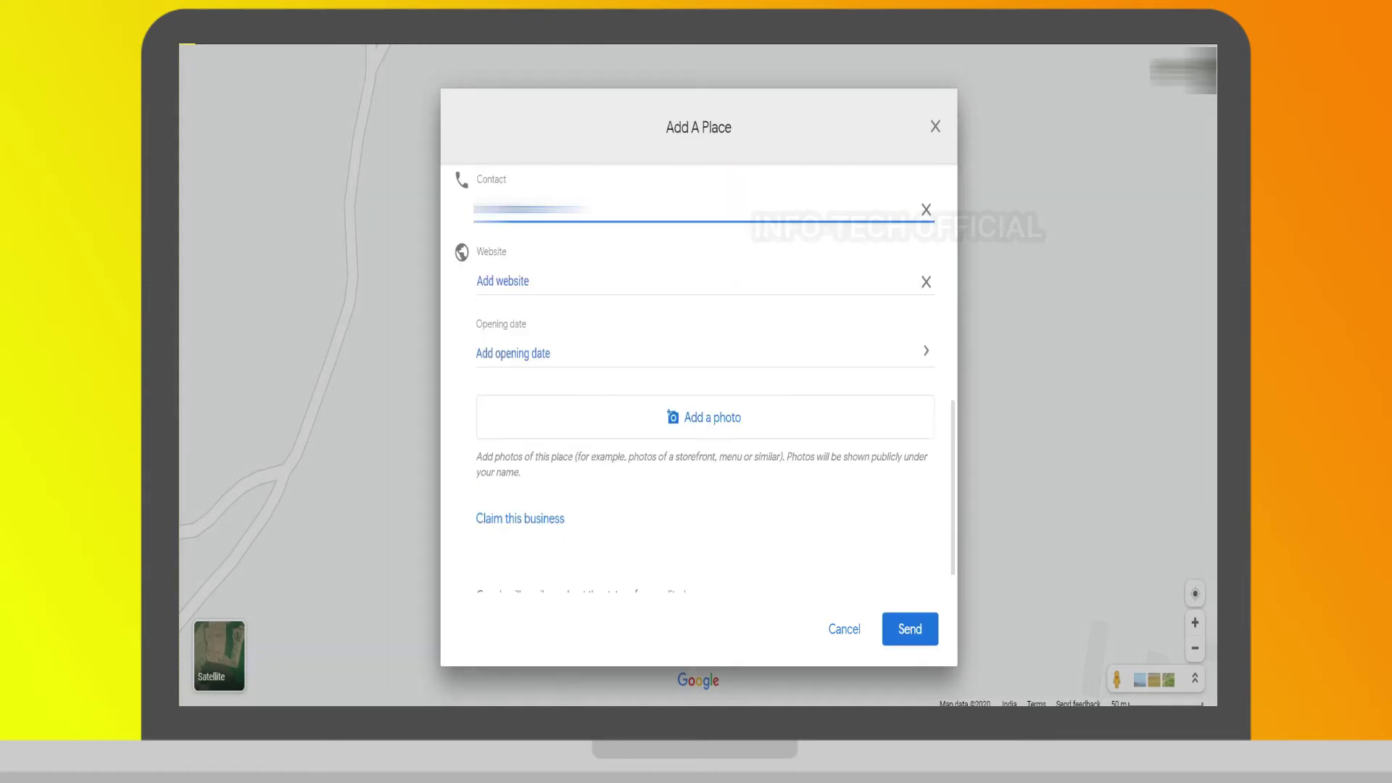
pyautogui.click(555, 284)
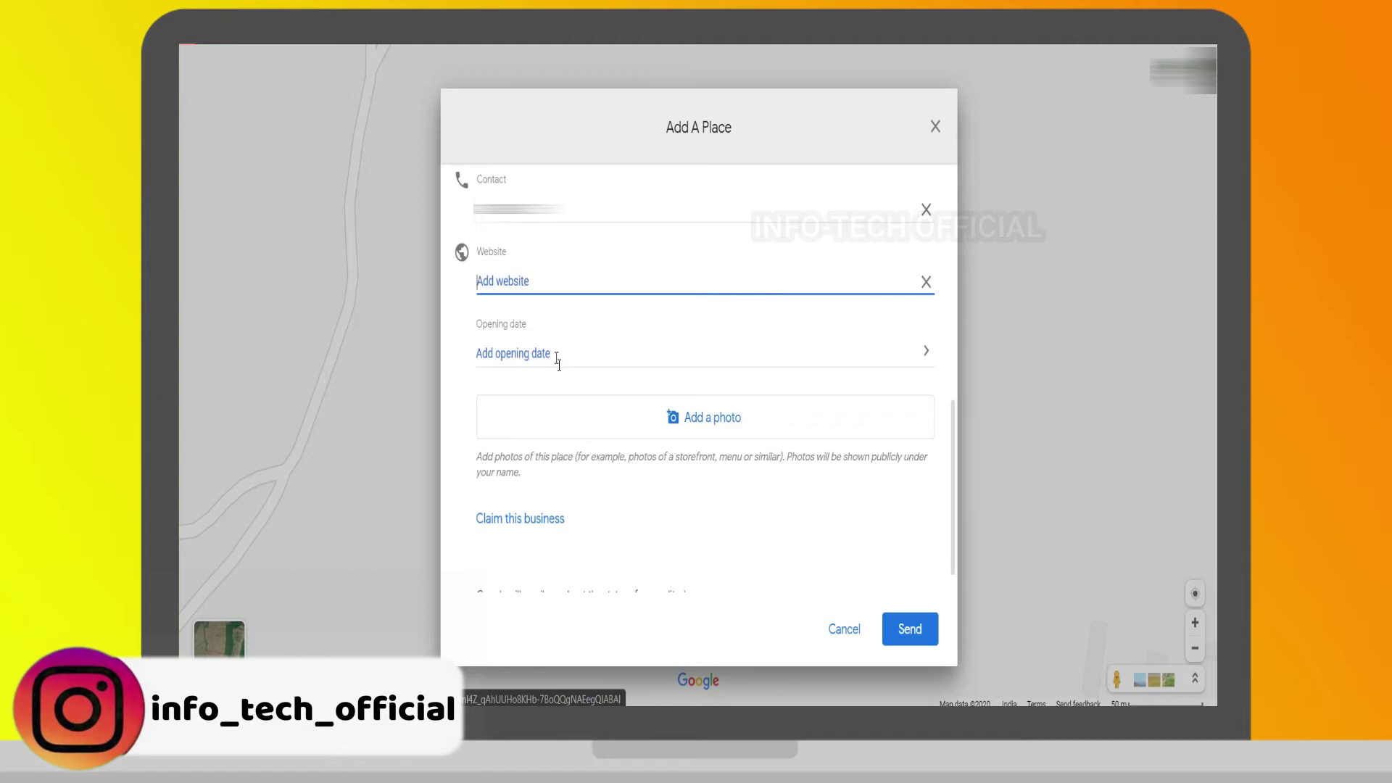
pyautogui.scroll(-1, 659, 487)
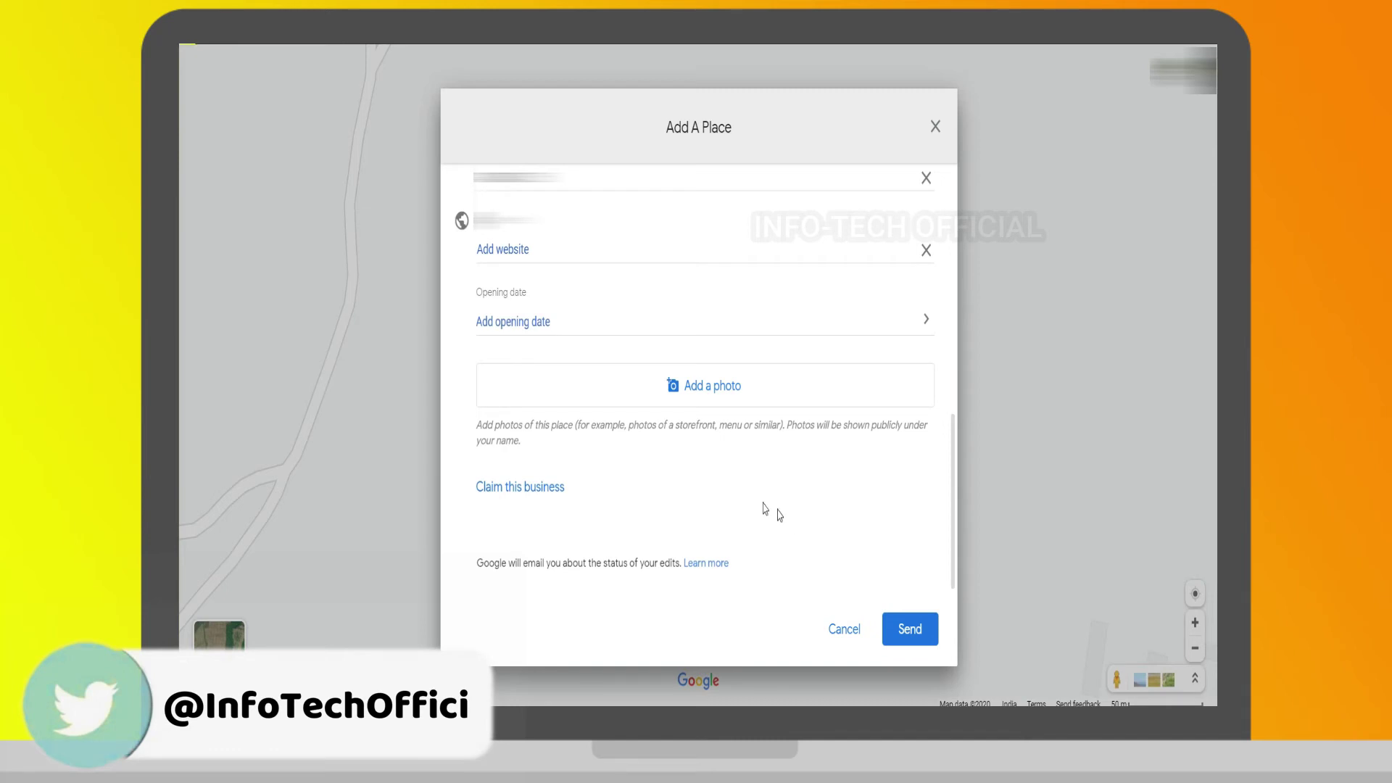
pyautogui.scroll(5, 770, 512)
pyautogui.scroll(-5, 836, 599)
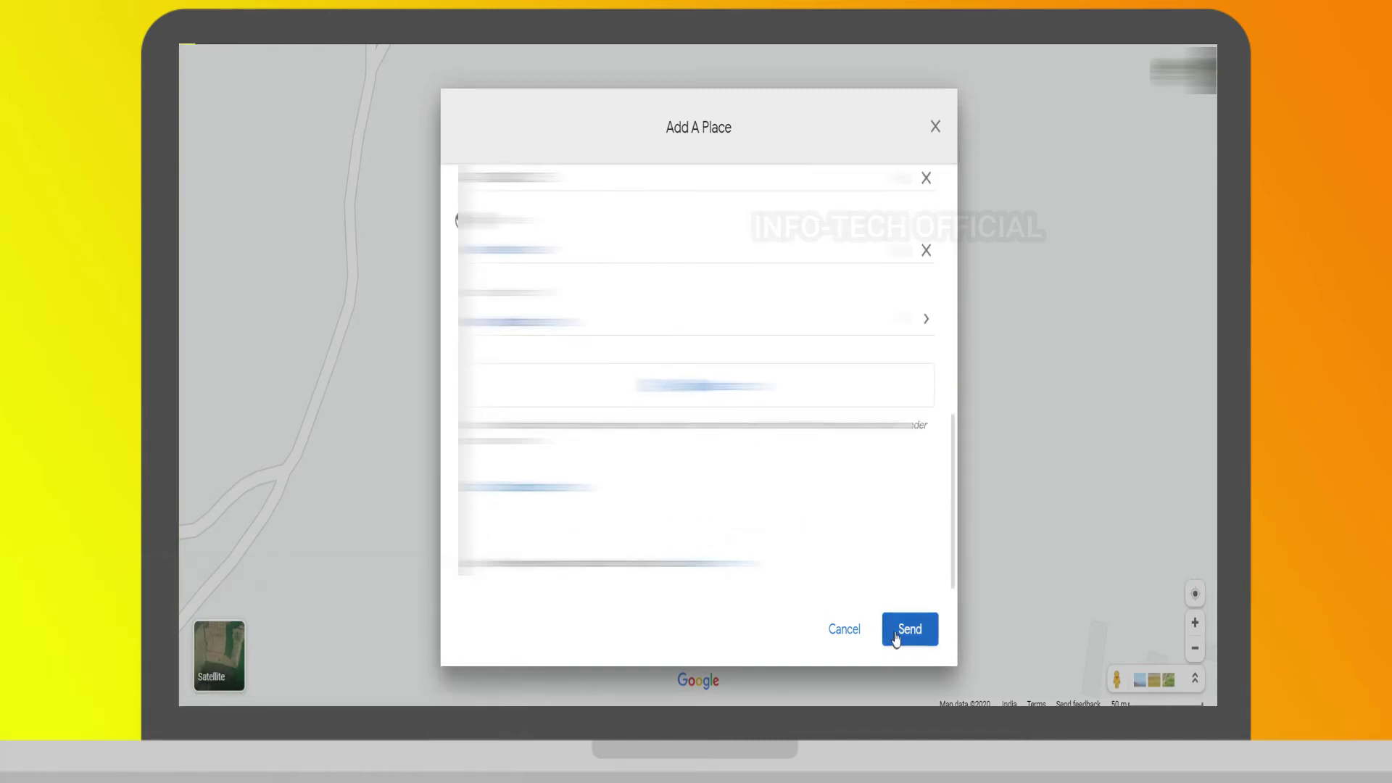